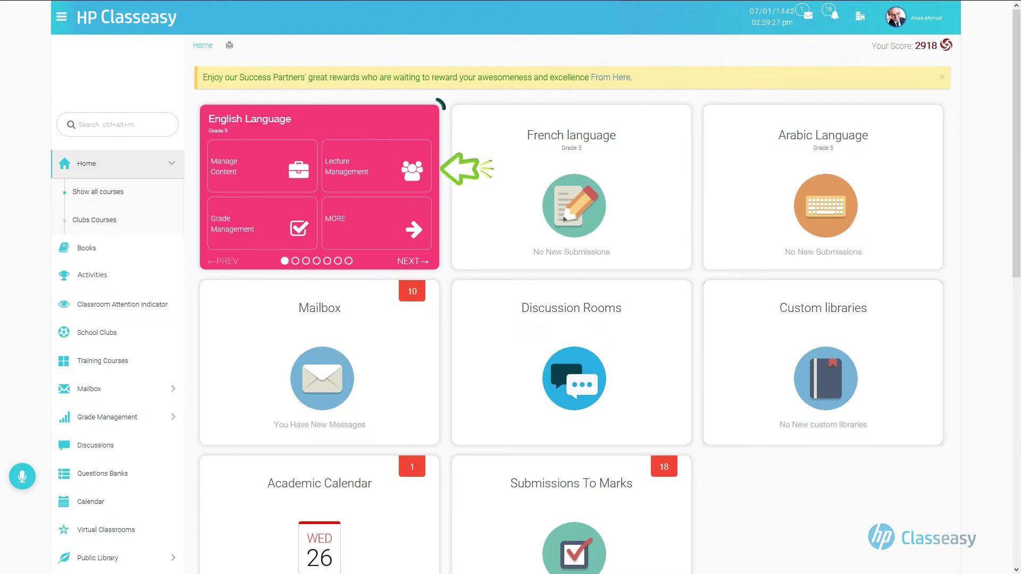
left_click(376, 166)
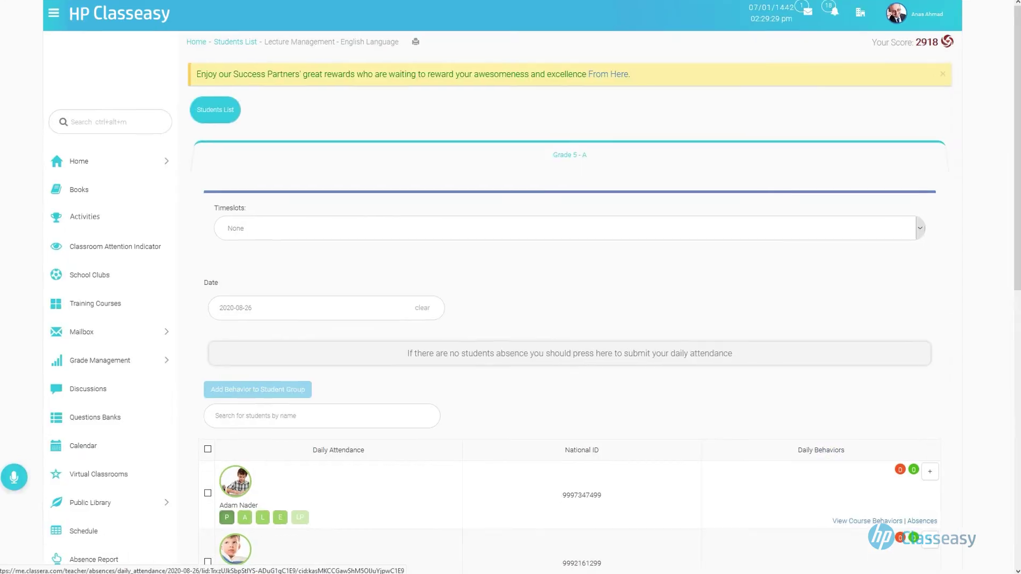